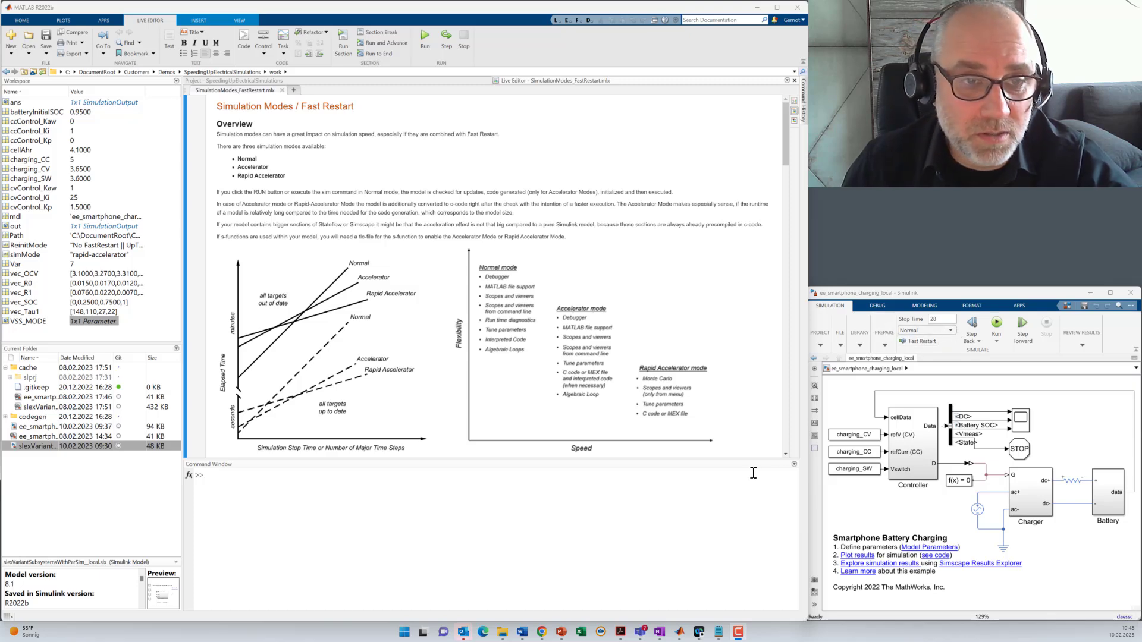
- Check the Simulation Mode list and keep the charging model on Normal
{"action": "left_click", "coordinate": [951, 330]}
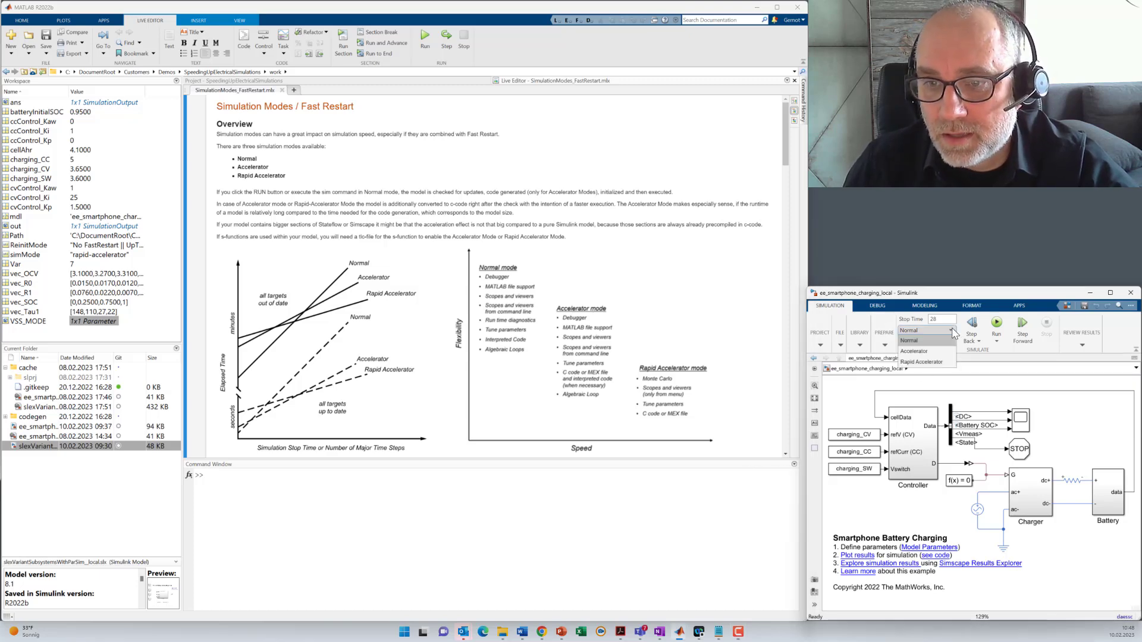
{"action": "left_click", "coordinate": [950, 366]}
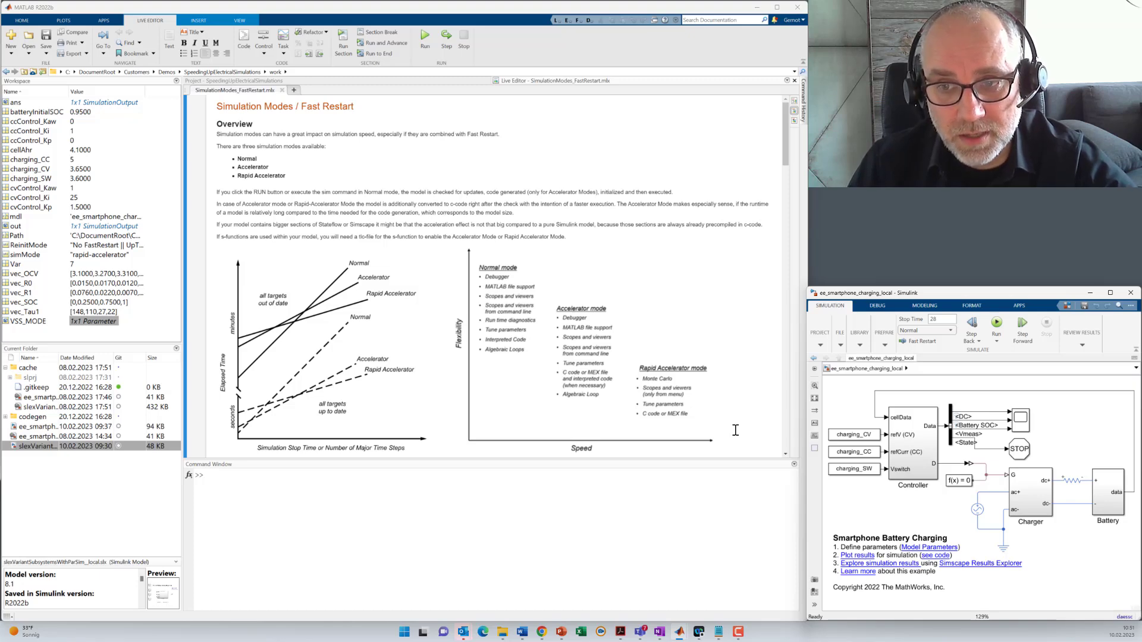
- Drill into the Battery subsystem and open the Battery (Table-Based) block parameters
{"action": "double_click", "coordinate": [1100, 498]}
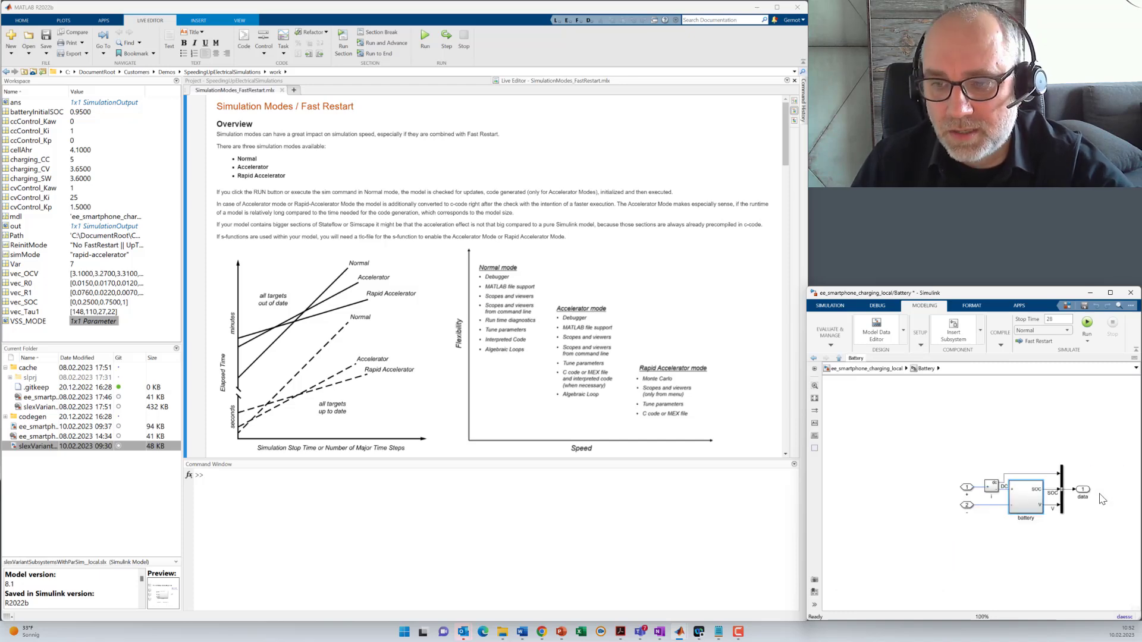
{"action": "double_click", "coordinate": [1026, 507]}
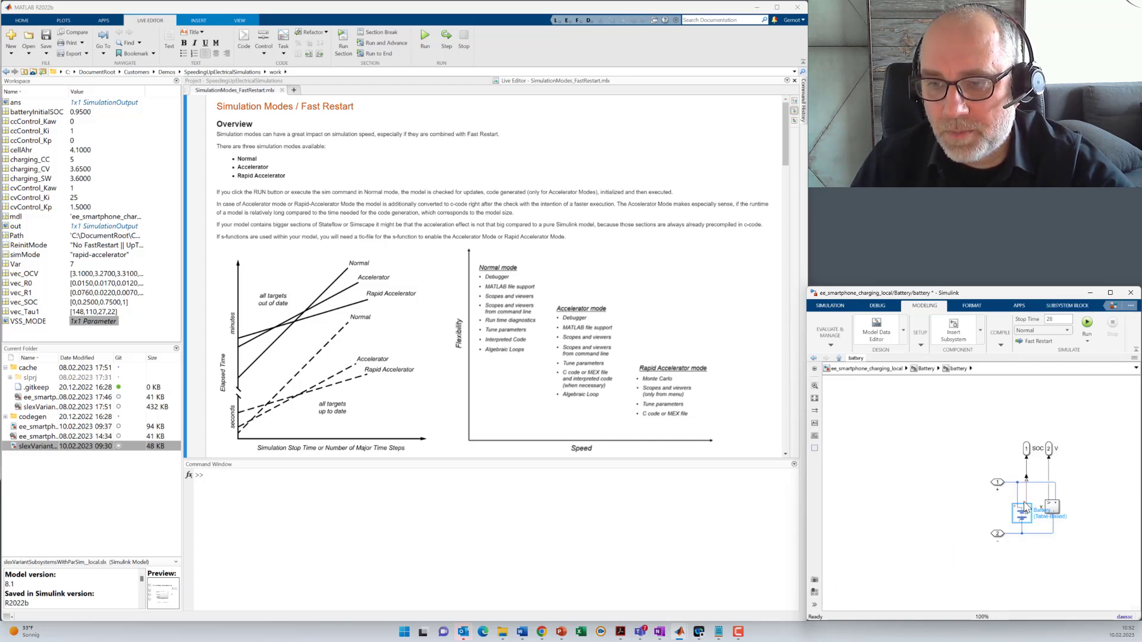
{"action": "double_click", "coordinate": [1024, 509]}
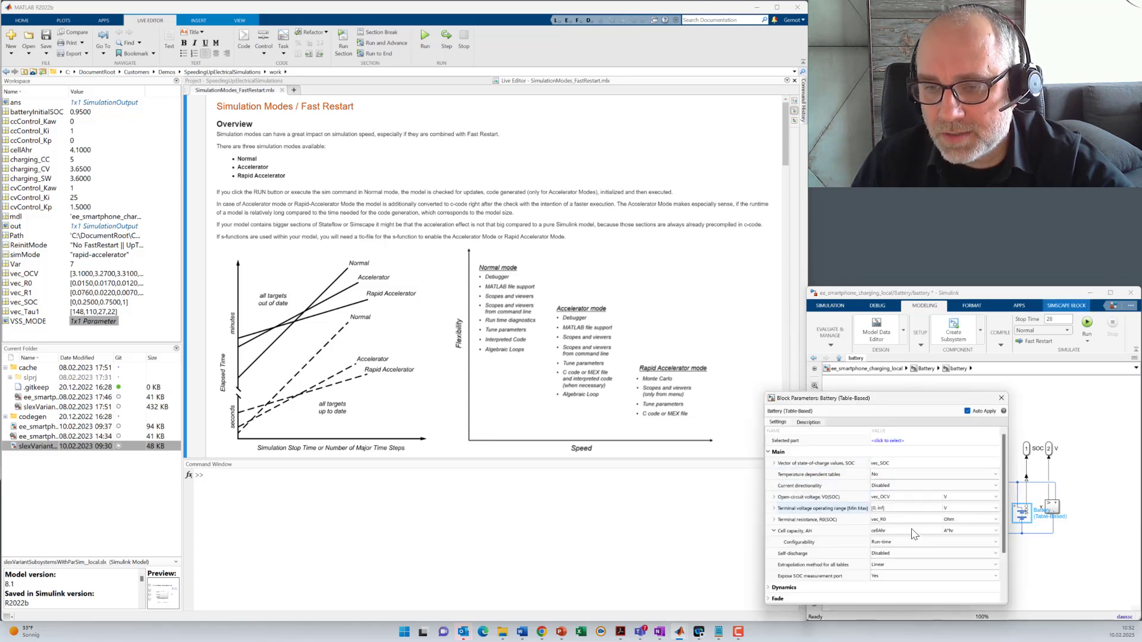
{"action": "left_click_drag", "start_coordinate": [896, 399], "coordinate": [904, 325]}
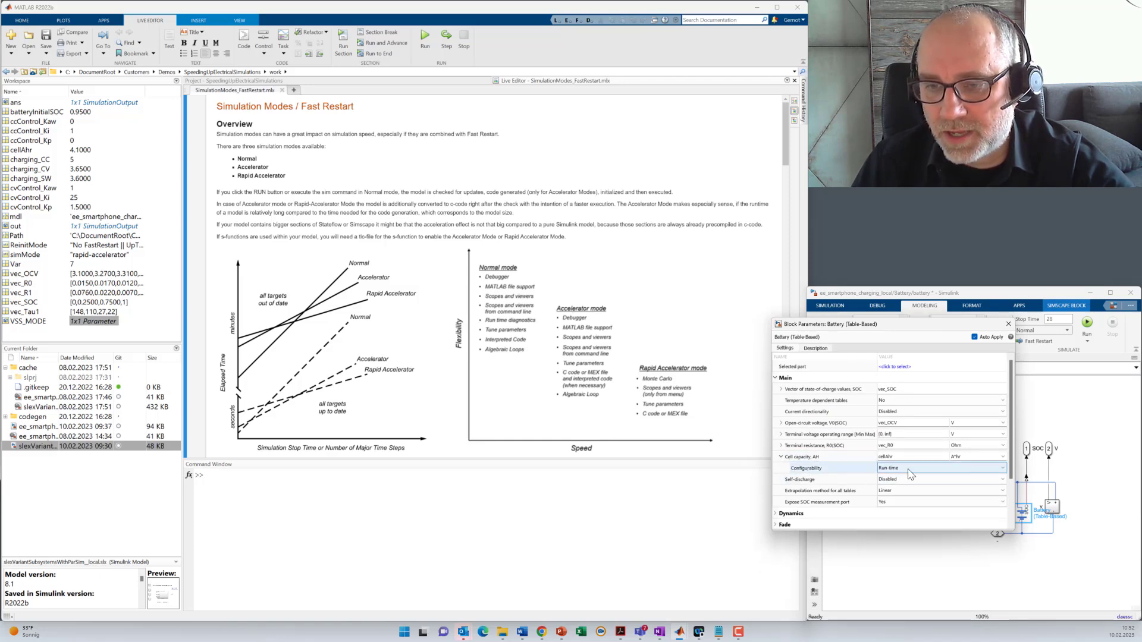
- Keep Cell capacity configurability at Run-time, close the dialog and return to the top level
{"action": "left_click", "coordinate": [1003, 469]}
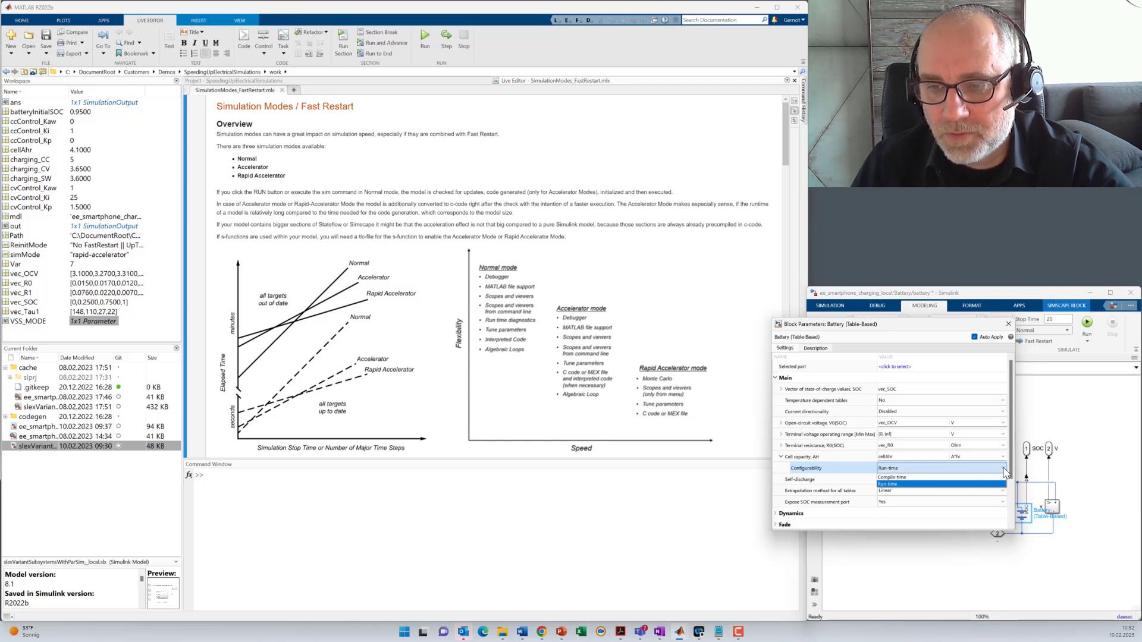
{"action": "left_click", "coordinate": [1005, 472]}
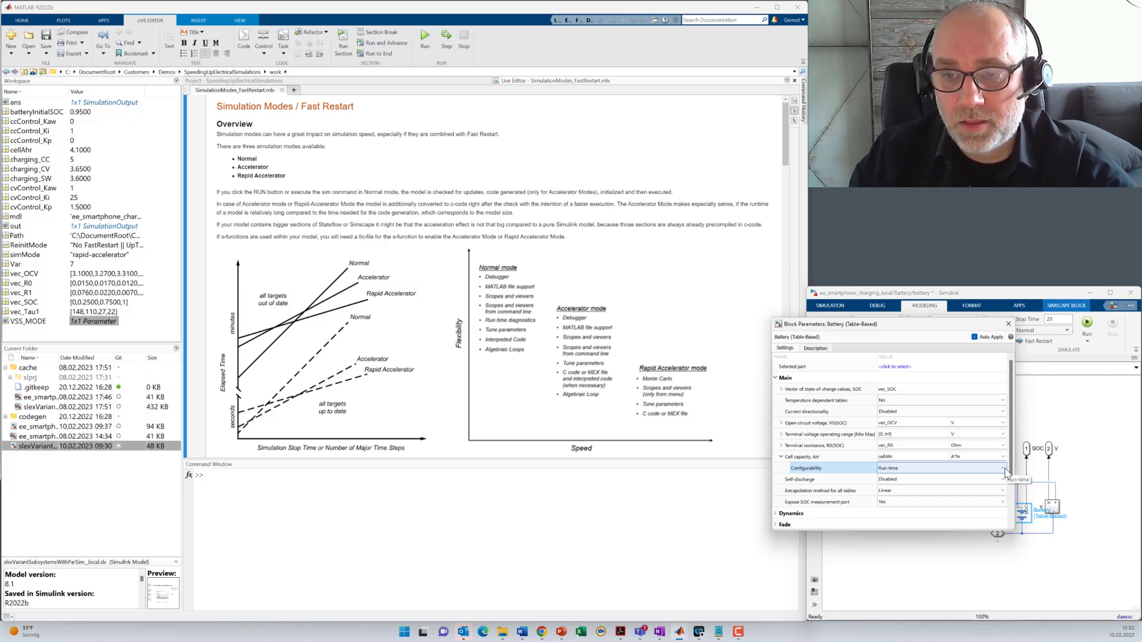
{"action": "left_click", "coordinate": [1008, 325]}
{"action": "key", "text": "Escape"}
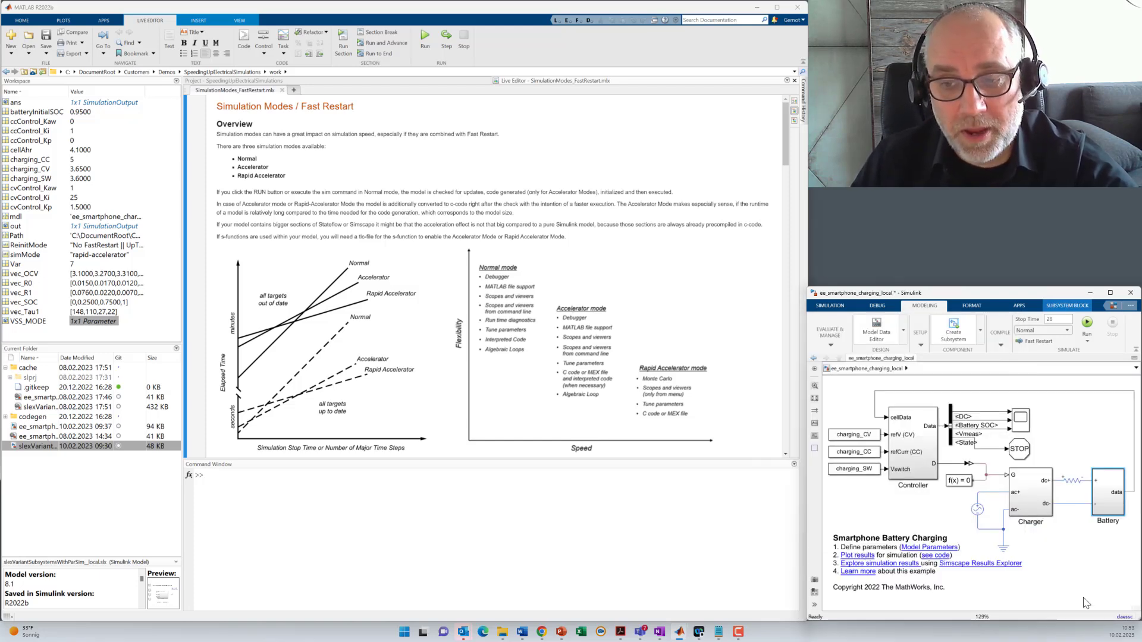
- Enter tic; as the StartFcn callback in the model's Properties Callbacks
{"action": "right_click", "coordinate": [1076, 433]}
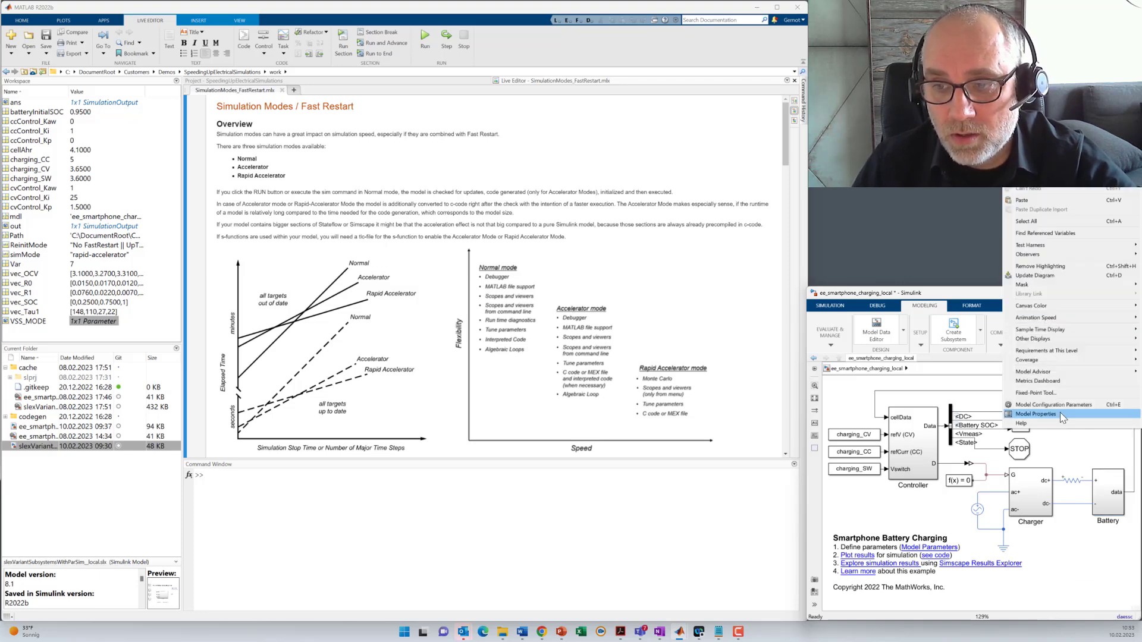
{"action": "left_click", "coordinate": [1060, 413]}
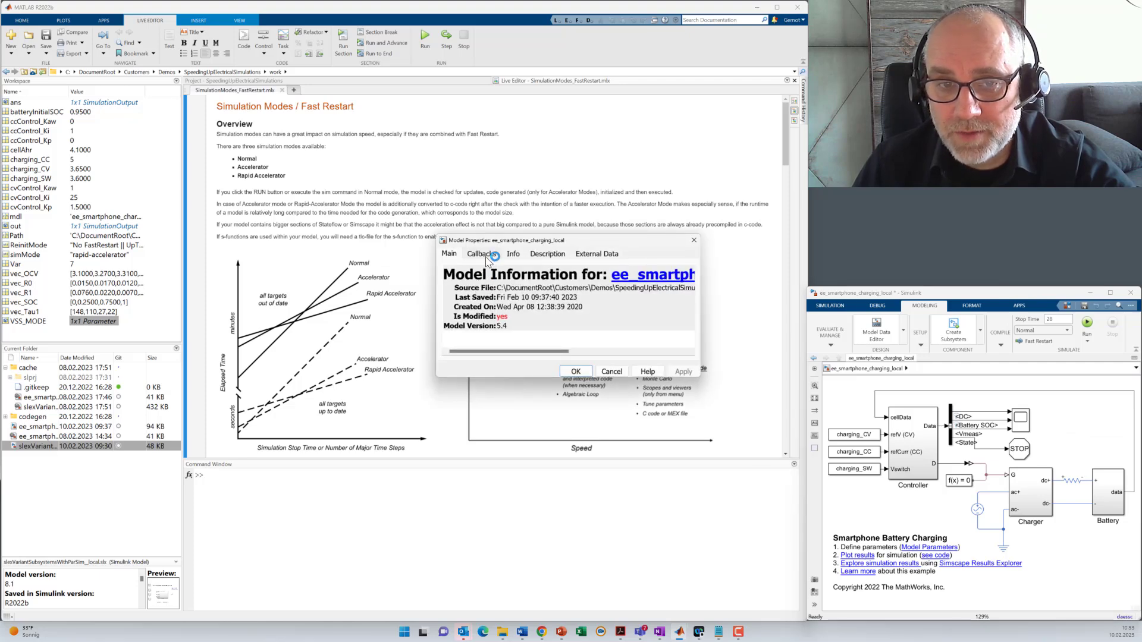
{"action": "left_click", "coordinate": [483, 255]}
{"action": "left_click", "coordinate": [473, 311]}
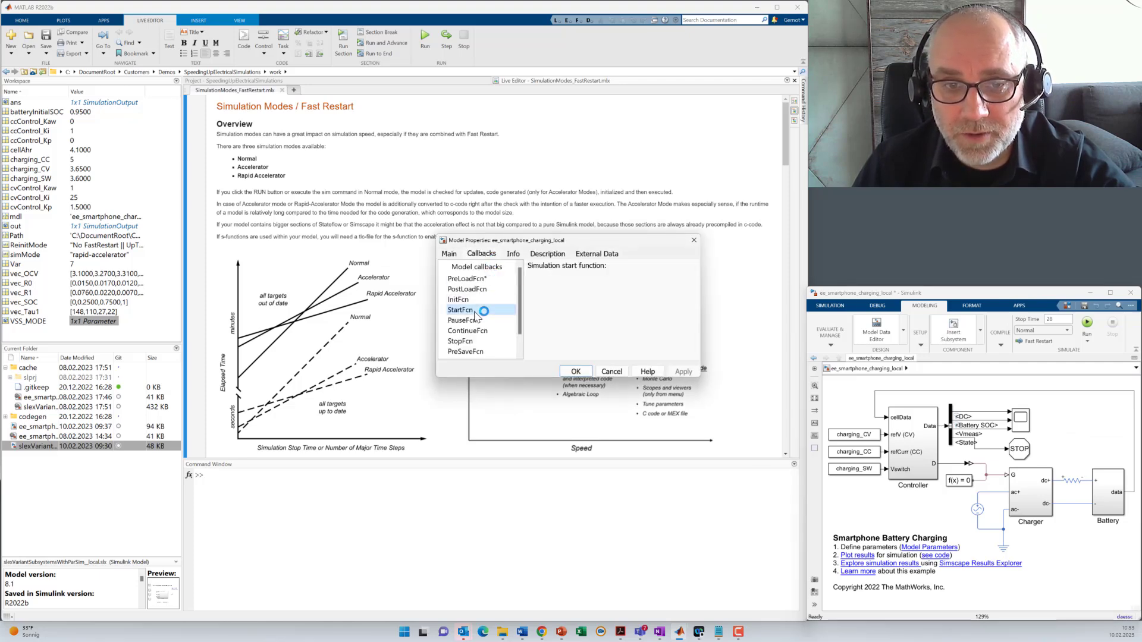
{"action": "left_click", "coordinate": [548, 288]}
{"action": "type", "text": "tic"}
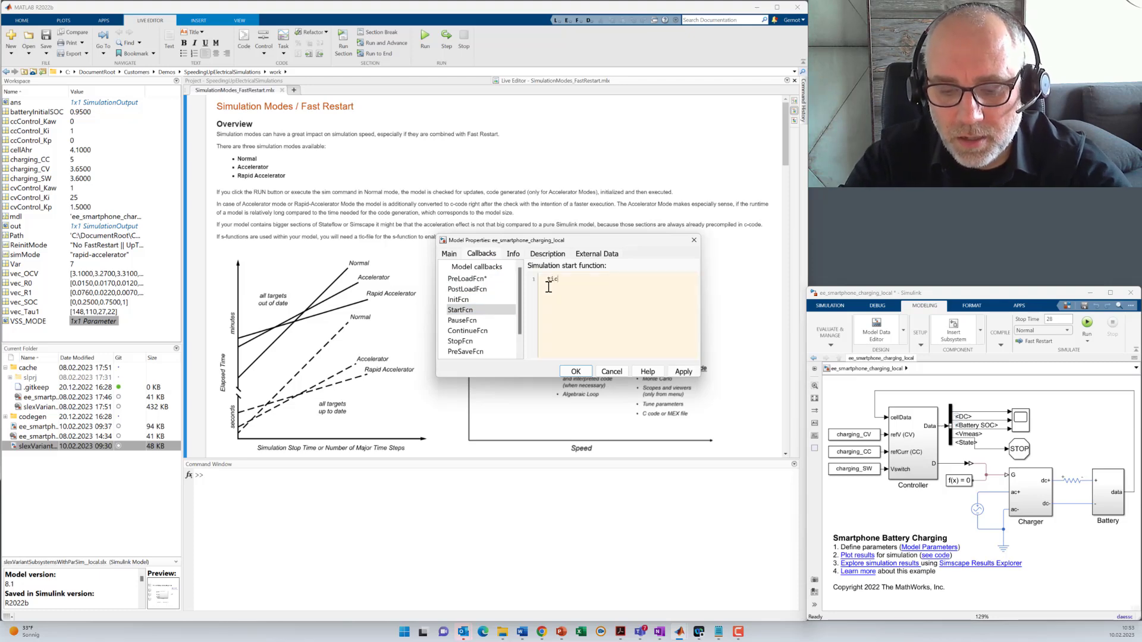
{"action": "type", "text": ";"}
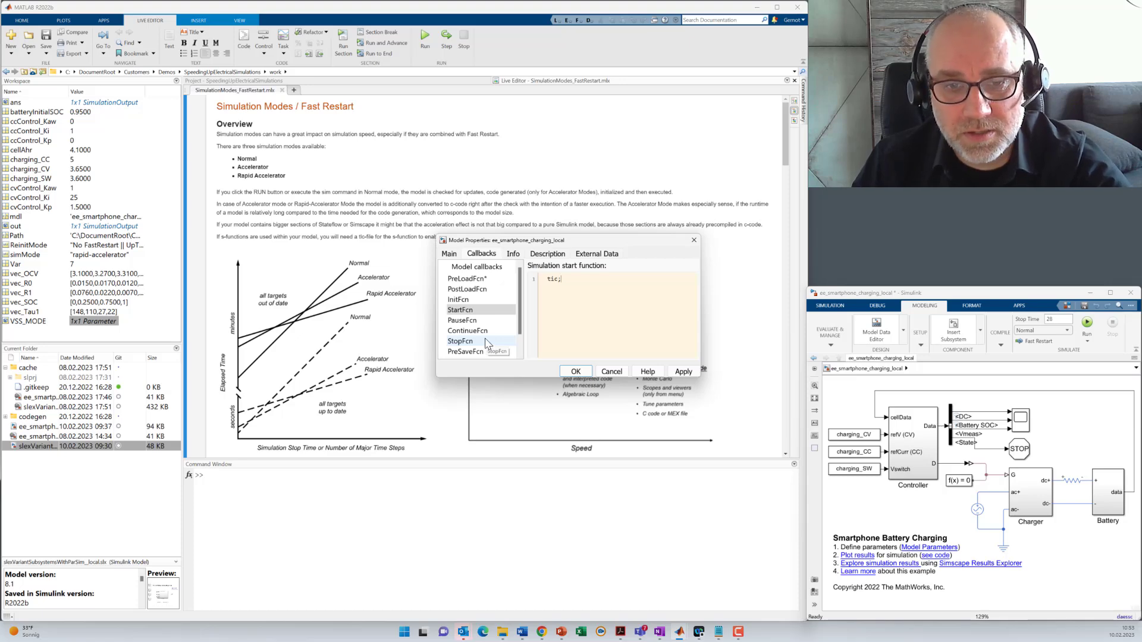
- Enter toc as the StopFcn callback and confirm the Model Properties with OK
{"action": "left_click", "coordinate": [467, 341]}
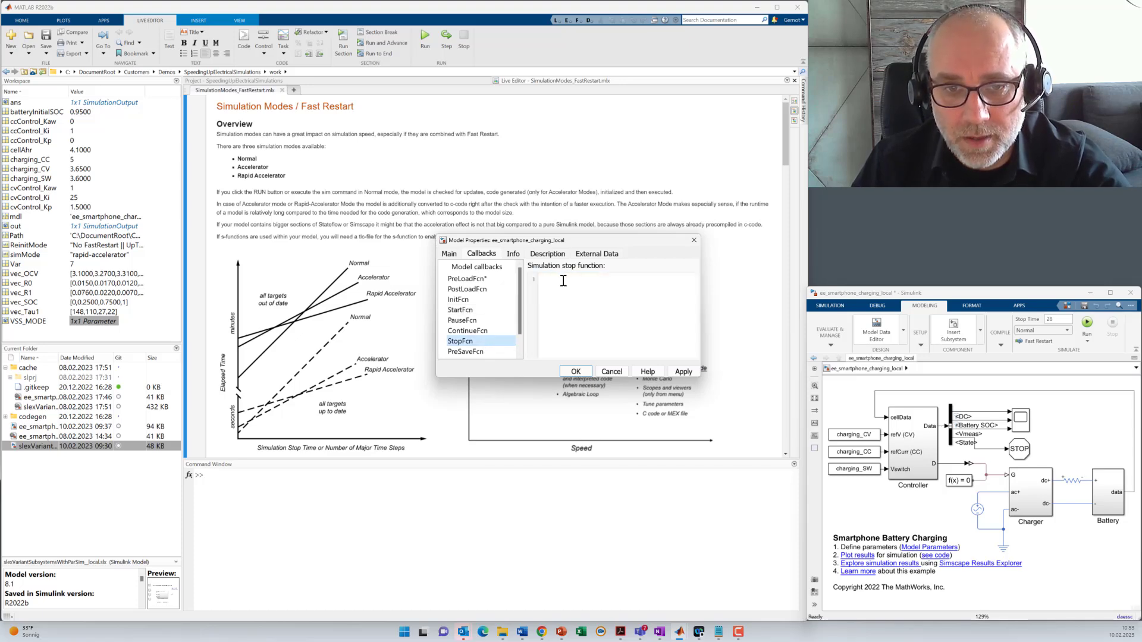
{"action": "left_click", "coordinate": [563, 281]}
{"action": "type", "text": "toc"}
{"action": "left_click", "coordinate": [483, 344]}
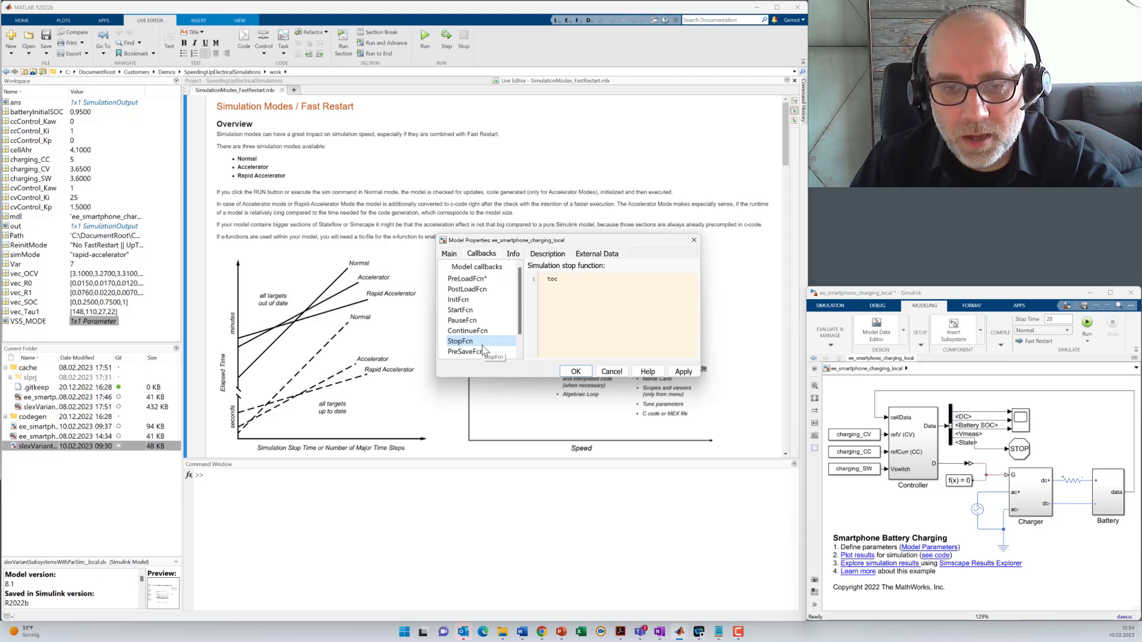
{"action": "left_click", "coordinate": [577, 372]}
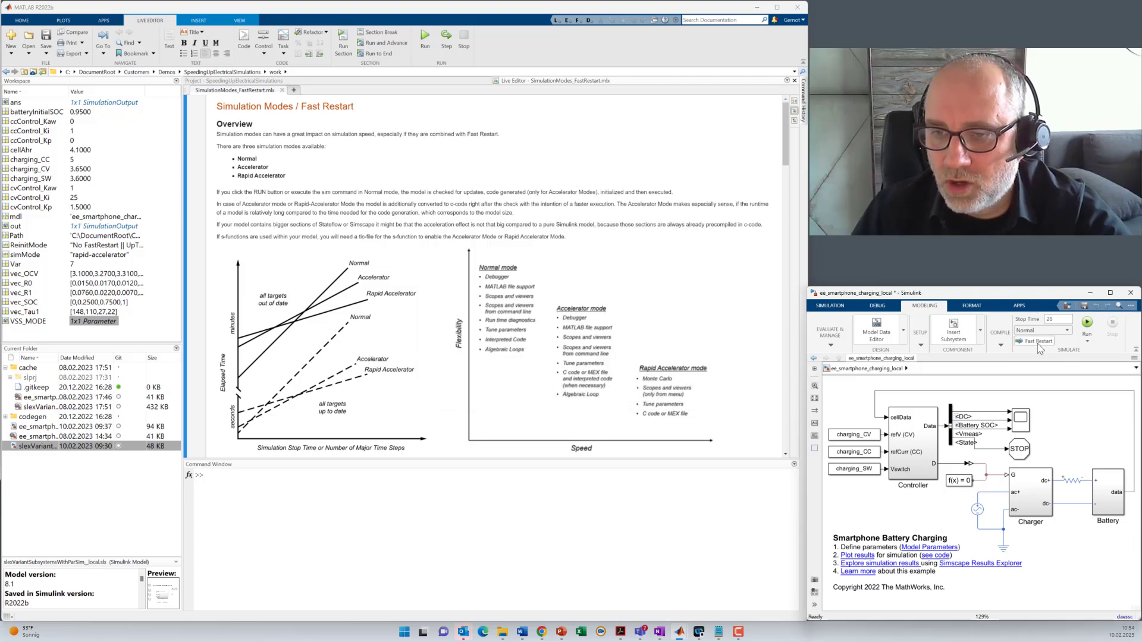
- Run the charging simulation in Normal mode until it completes
{"action": "left_click", "coordinate": [1089, 325]}
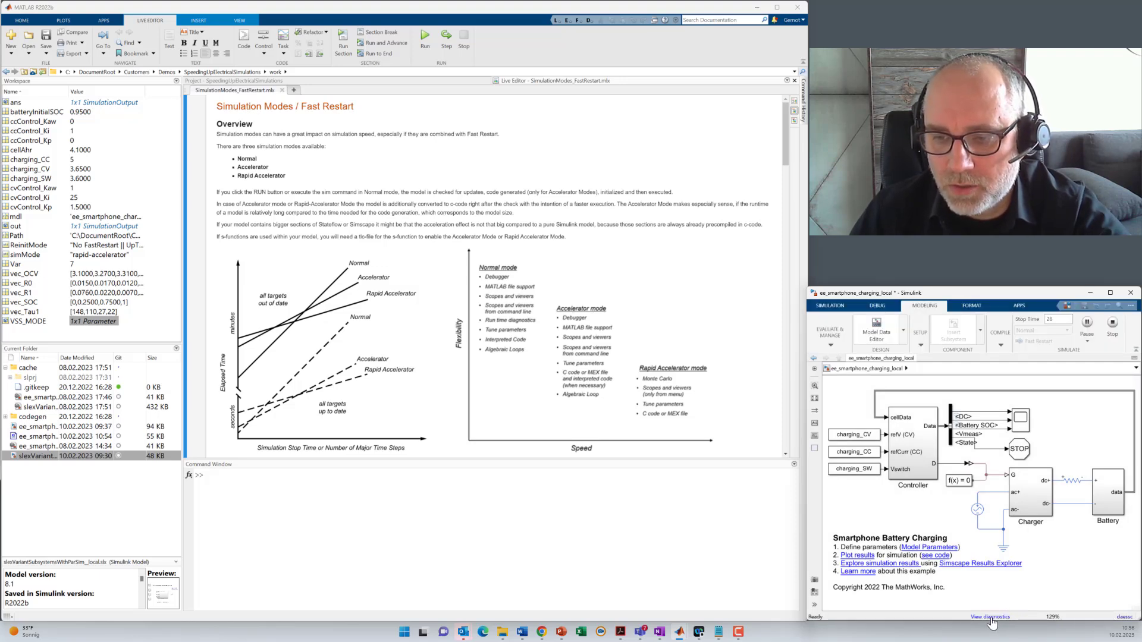
- Check the roughly 109-second Normal-mode elapsed time, then switch the simulation mode to Accelerator
{"action": "left_click", "coordinate": [991, 618]}
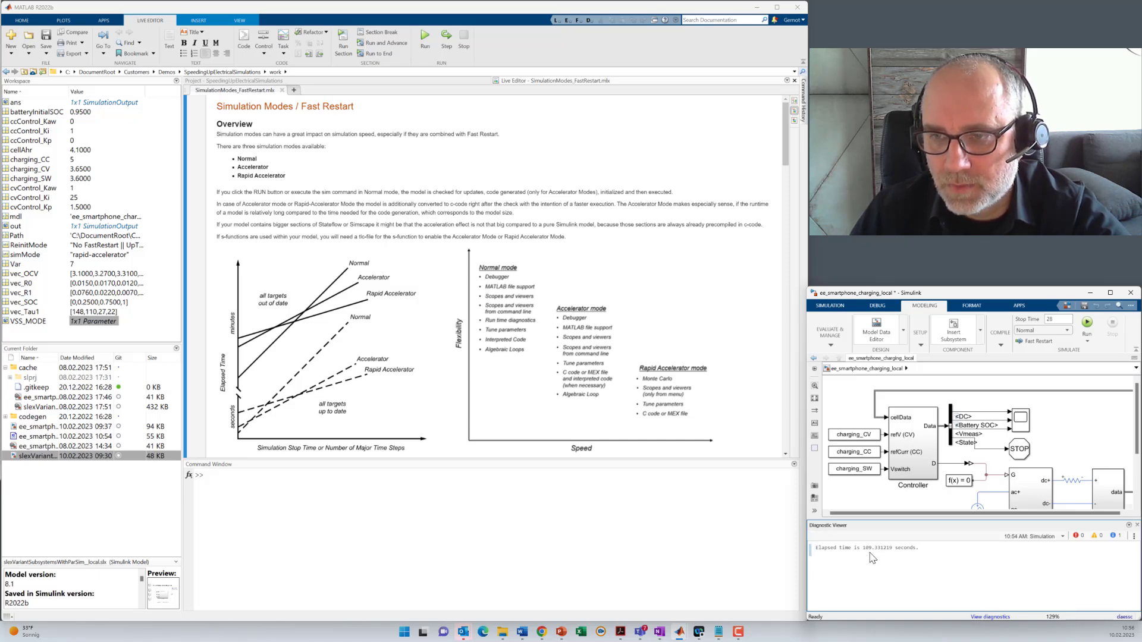
{"action": "left_click", "coordinate": [830, 305]}
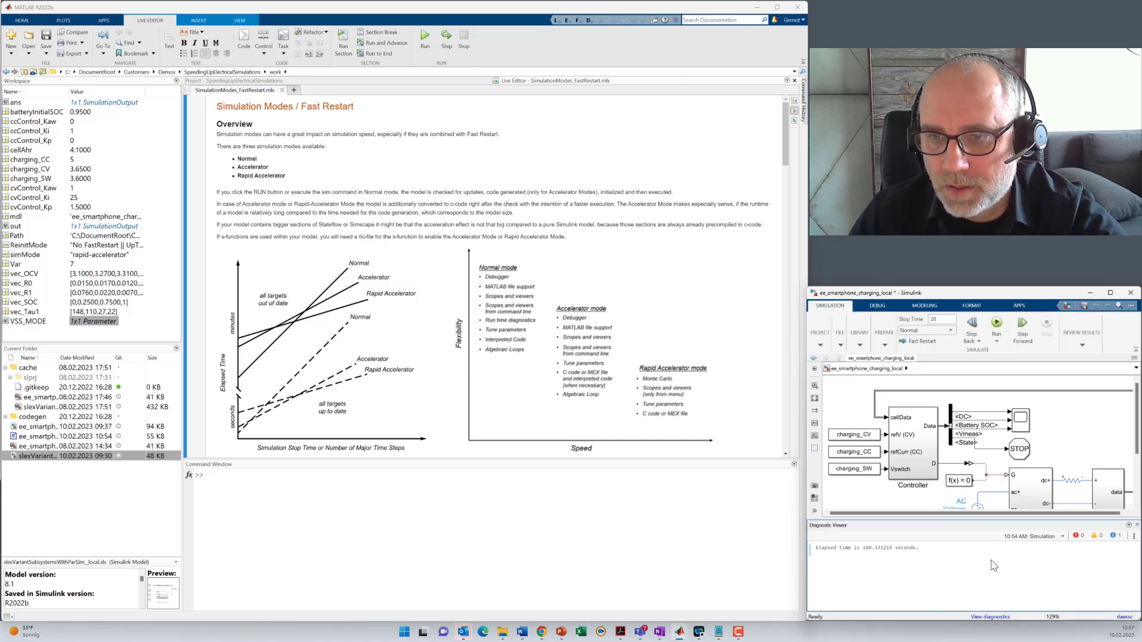
{"action": "left_click", "coordinate": [950, 333]}
- Enable Fast Restart with Accelerator mode and run the model, finishing in about 57 seconds
{"action": "left_click", "coordinate": [942, 354]}
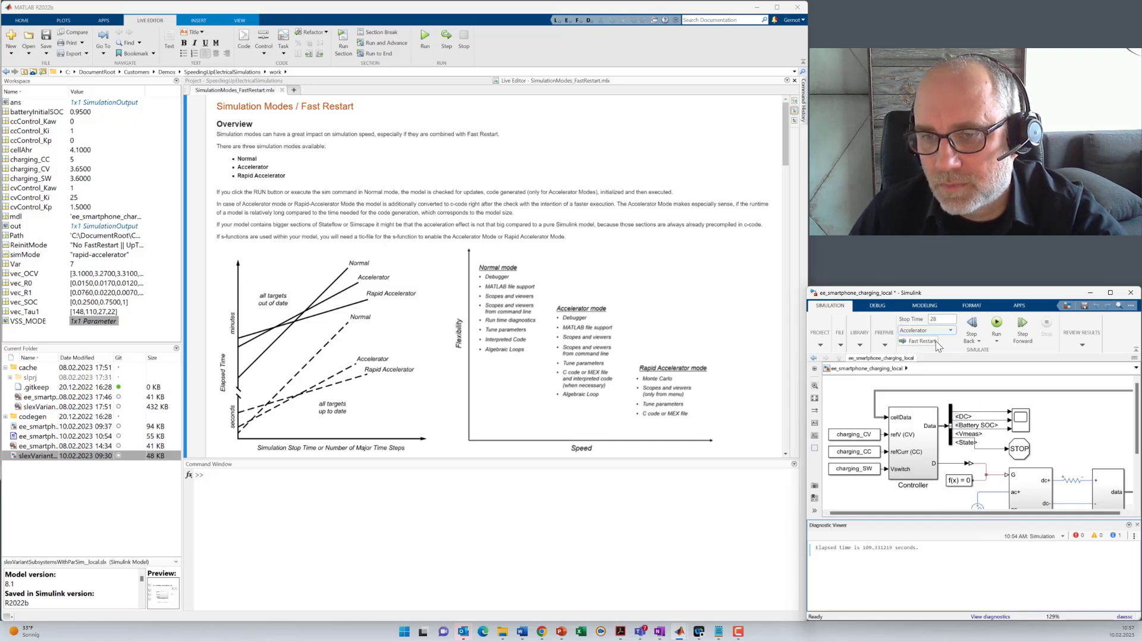
{"action": "left_click", "coordinate": [935, 344]}
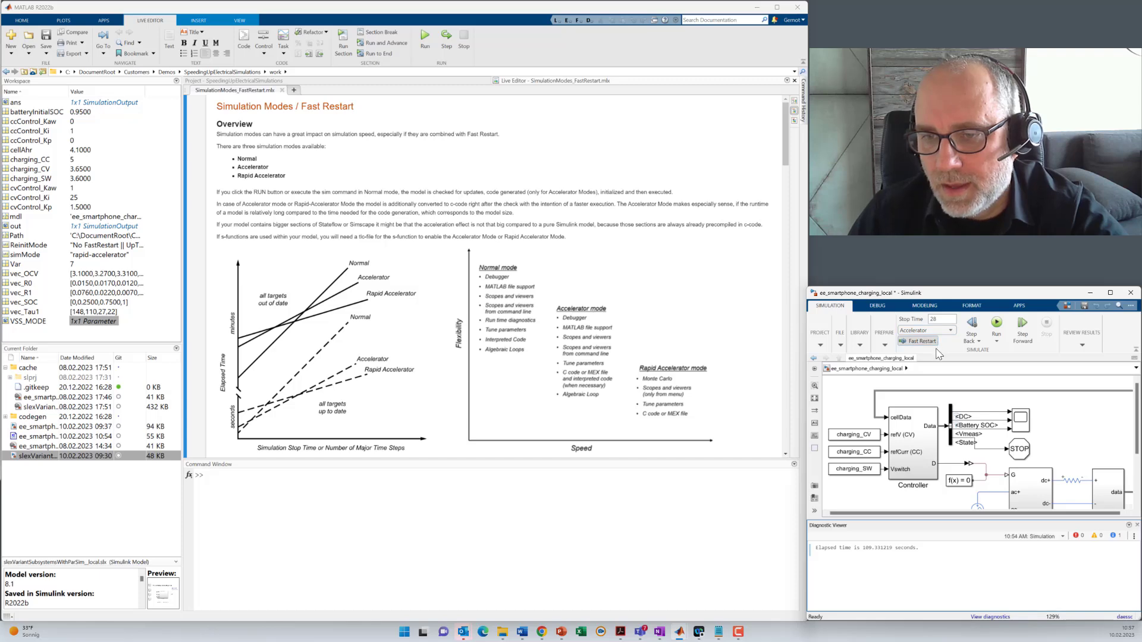
{"action": "left_click", "coordinate": [996, 324]}
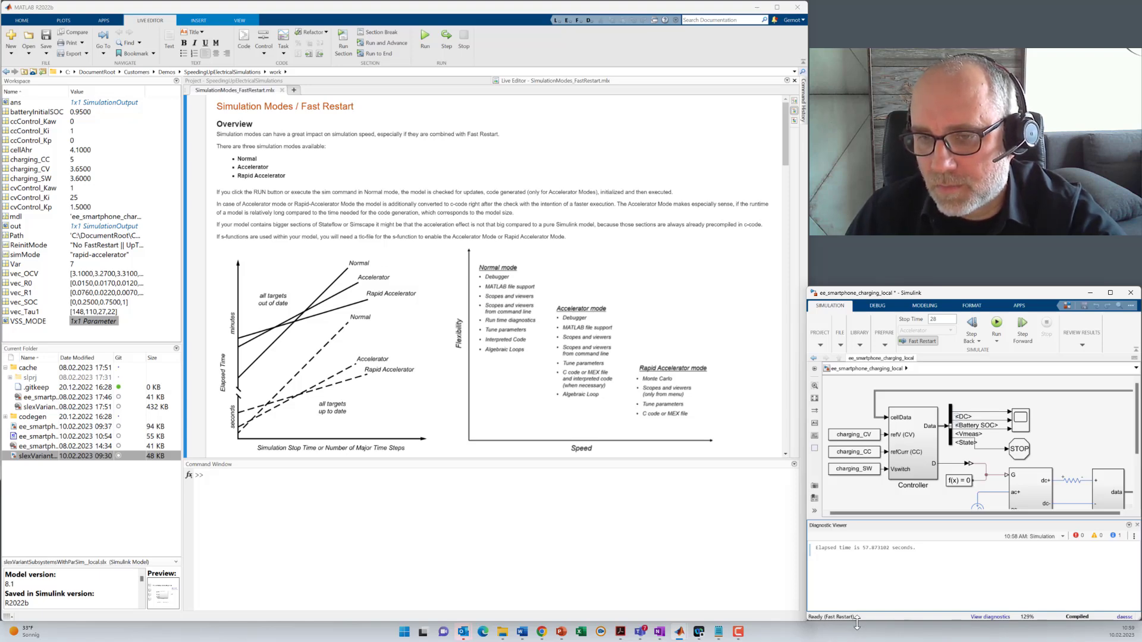
- Display charging_CV (3.65) in the Command Window, then set charging_CV = 4
{"action": "left_click", "coordinate": [221, 477]}
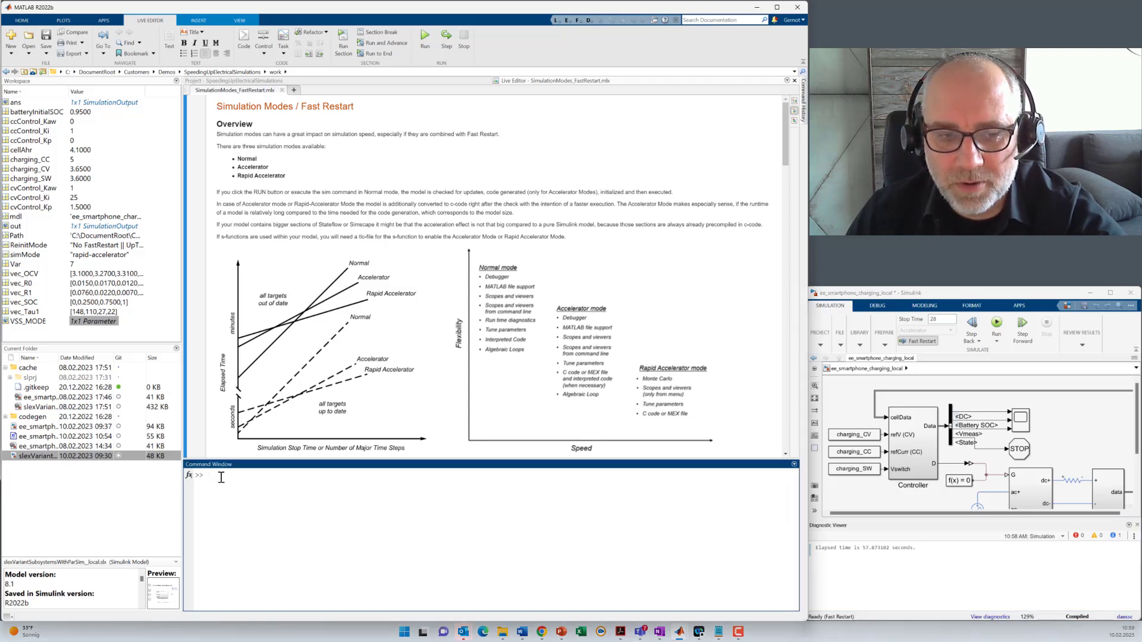
{"action": "type", "text": "cha"}
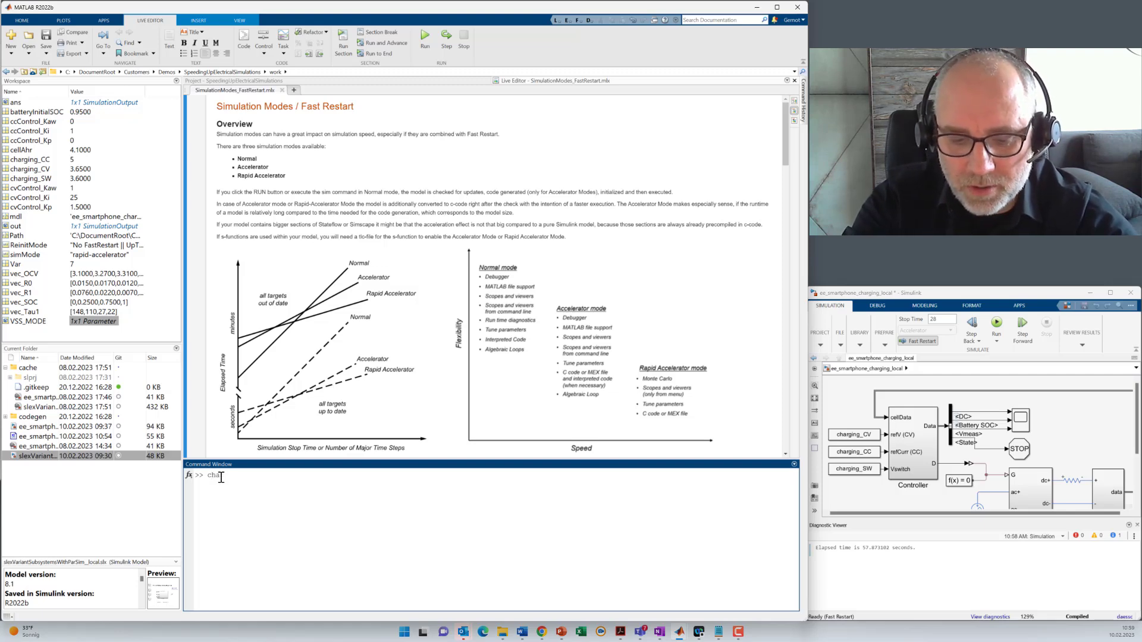
{"action": "type", "text": "rging_CV"}
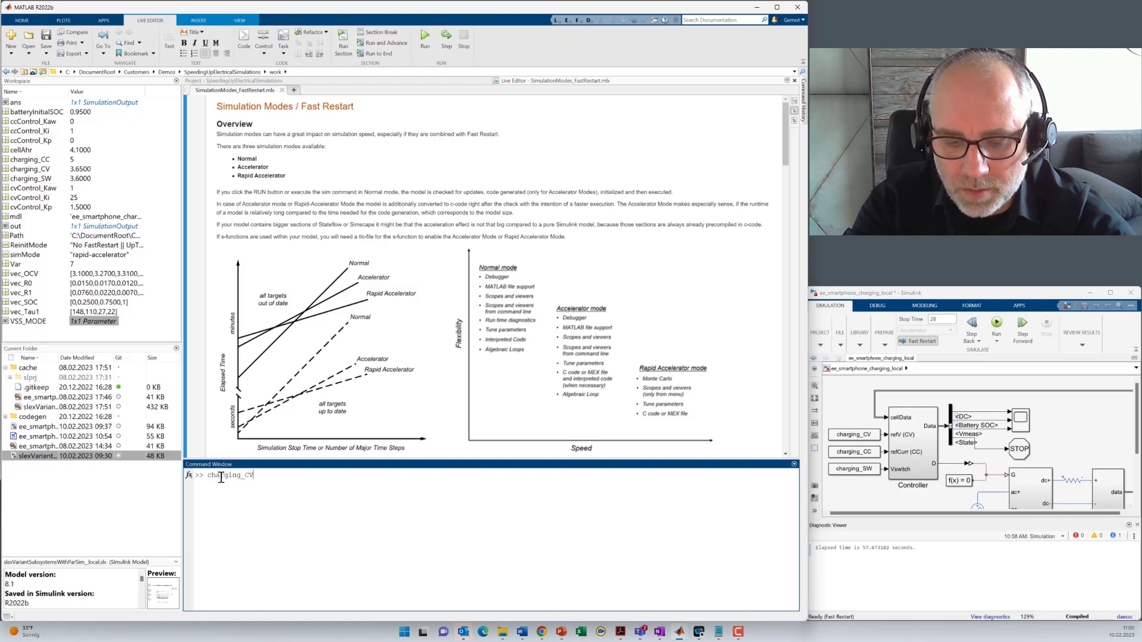
{"action": "key", "text": "Return"}
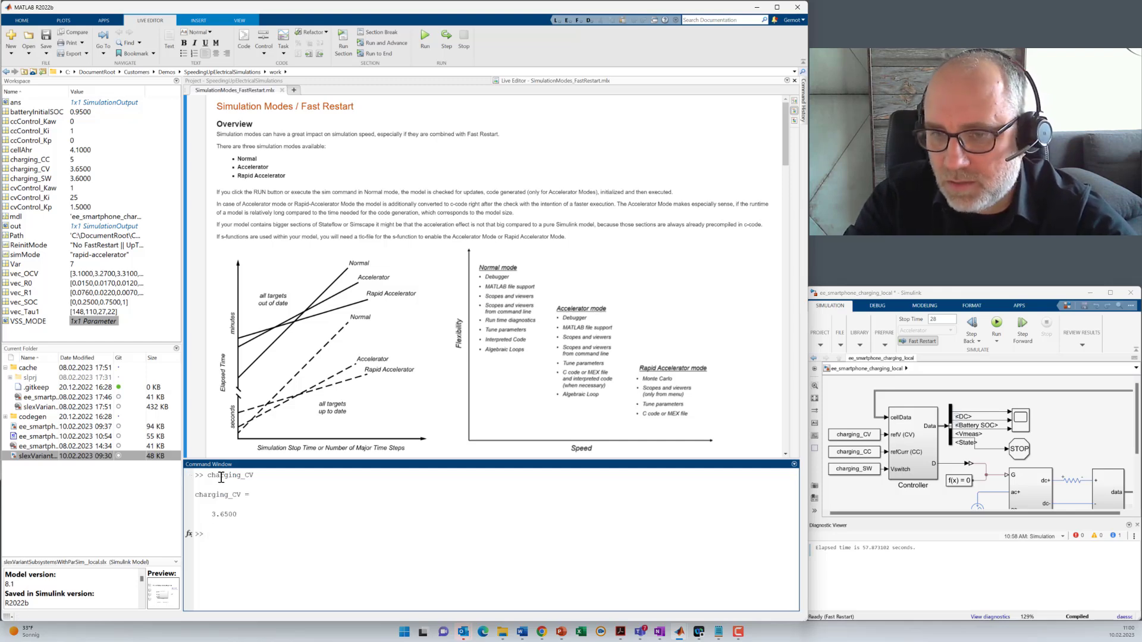
{"action": "key", "text": "Up"}
{"action": "type", "text": "= 4"}
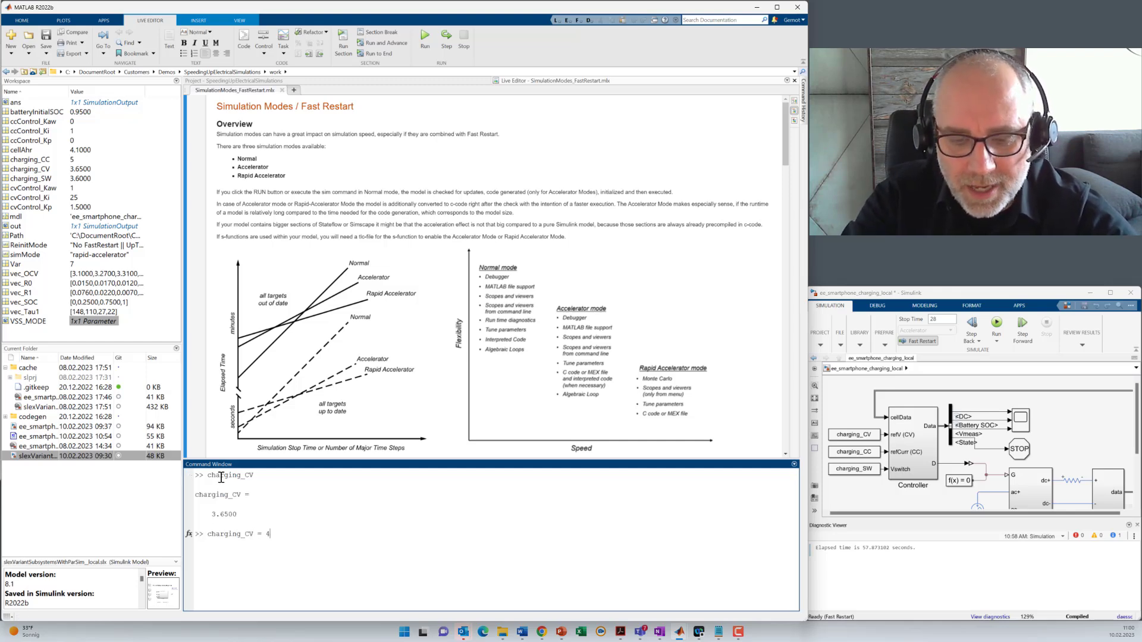
{"action": "key", "text": "Return"}
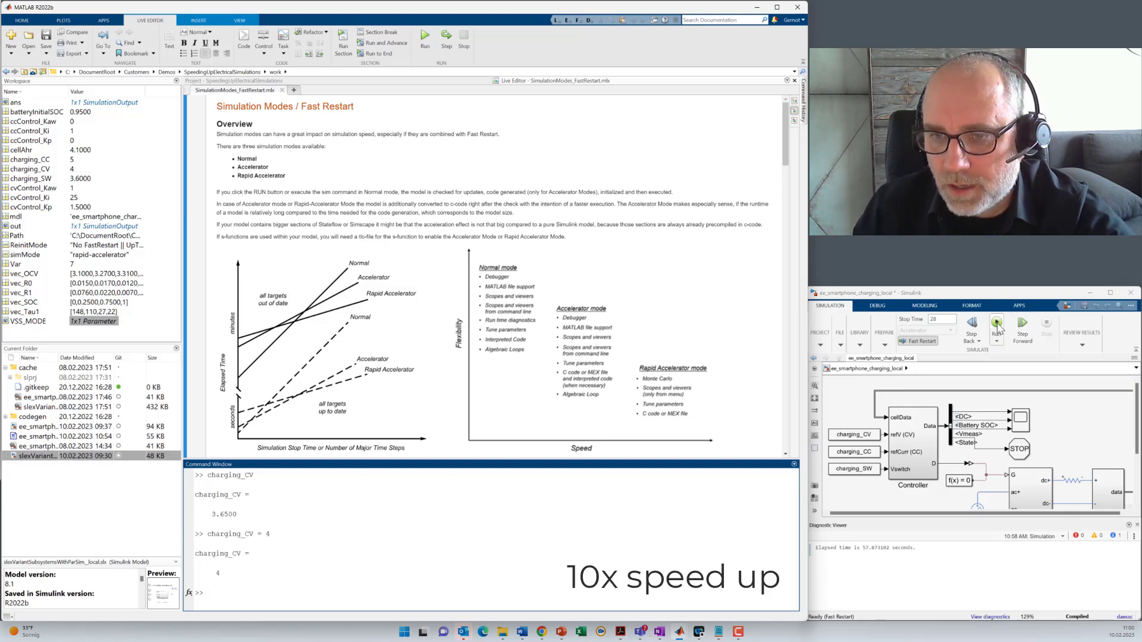
- Rerun the charging simulation with charging_CV at 4, taking about 66.1 seconds
{"action": "left_click", "coordinate": [997, 324]}
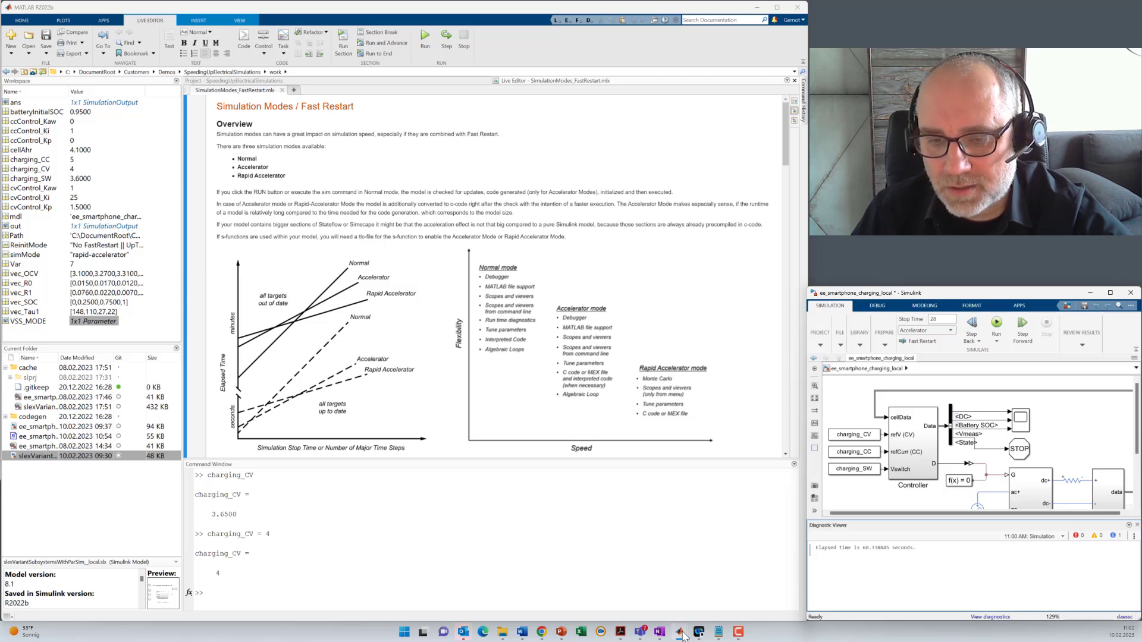
- View the Controller's Linear and Nonlinear variants, return to top level, and select Controller
{"action": "double_click", "coordinate": [956, 513]}
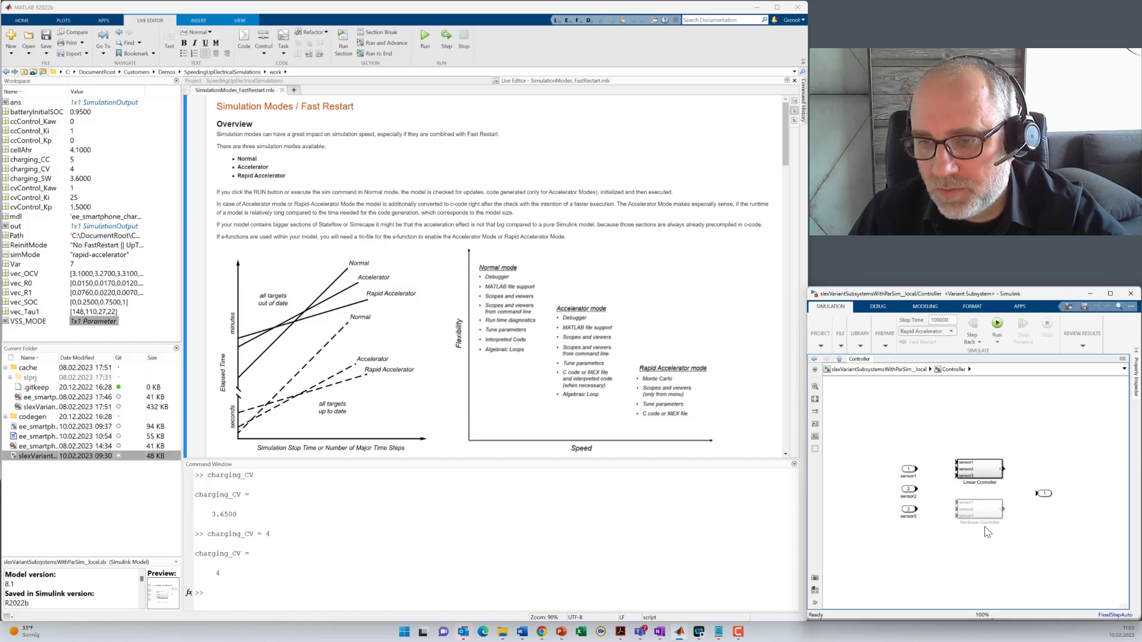
{"action": "left_click", "coordinate": [895, 370]}
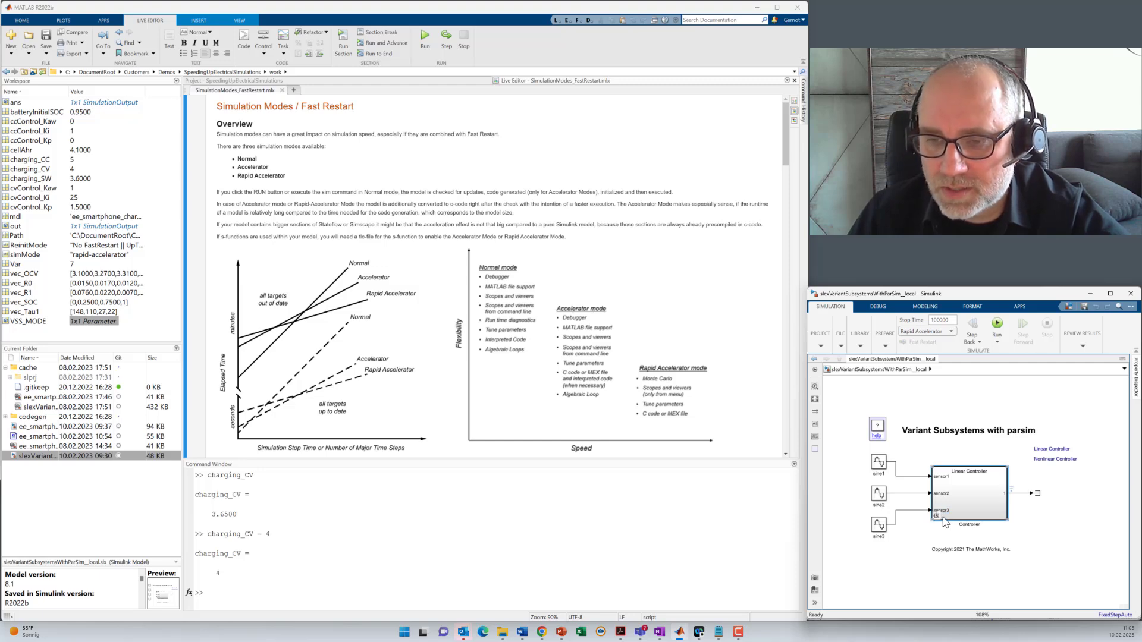
{"action": "left_click", "coordinate": [946, 522]}
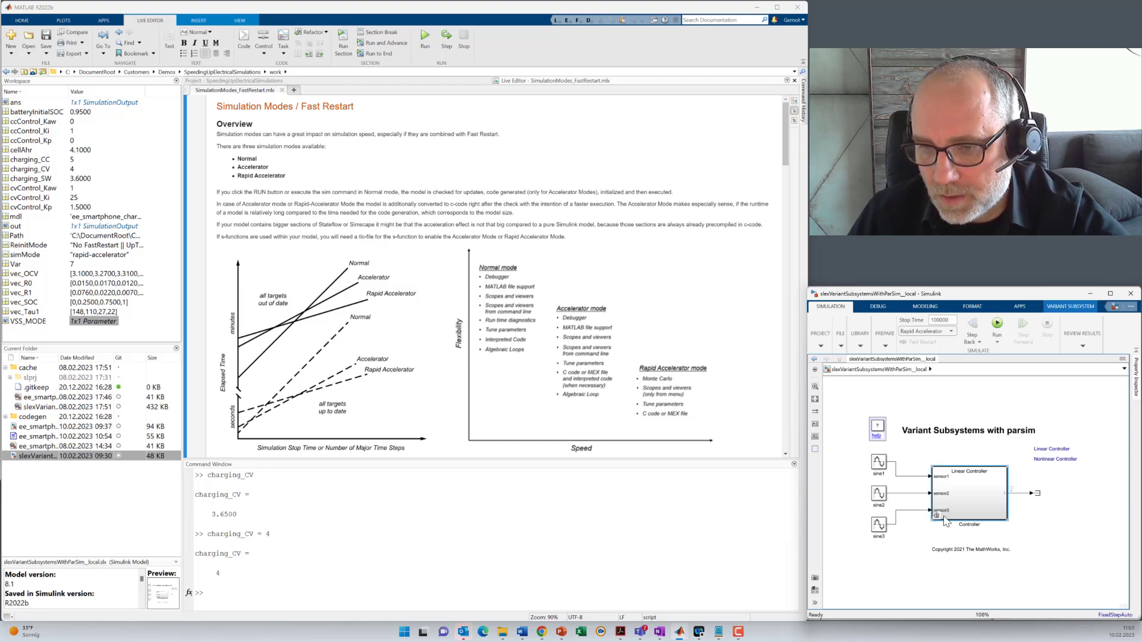
{"action": "right_click", "coordinate": [945, 521]}
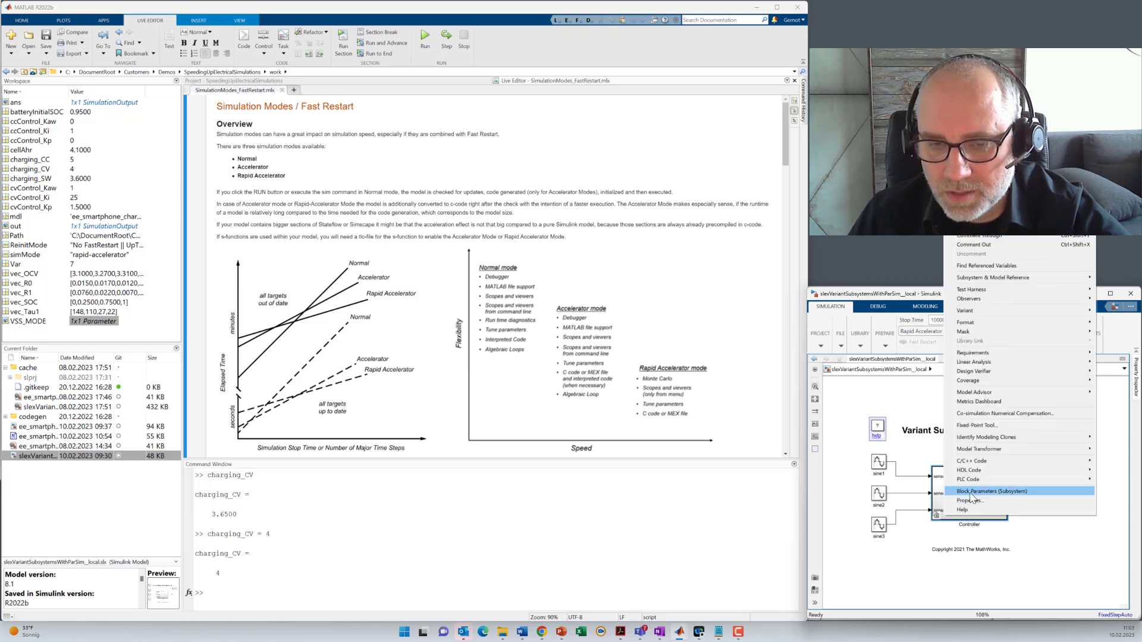
{"action": "left_click", "coordinate": [971, 494]}
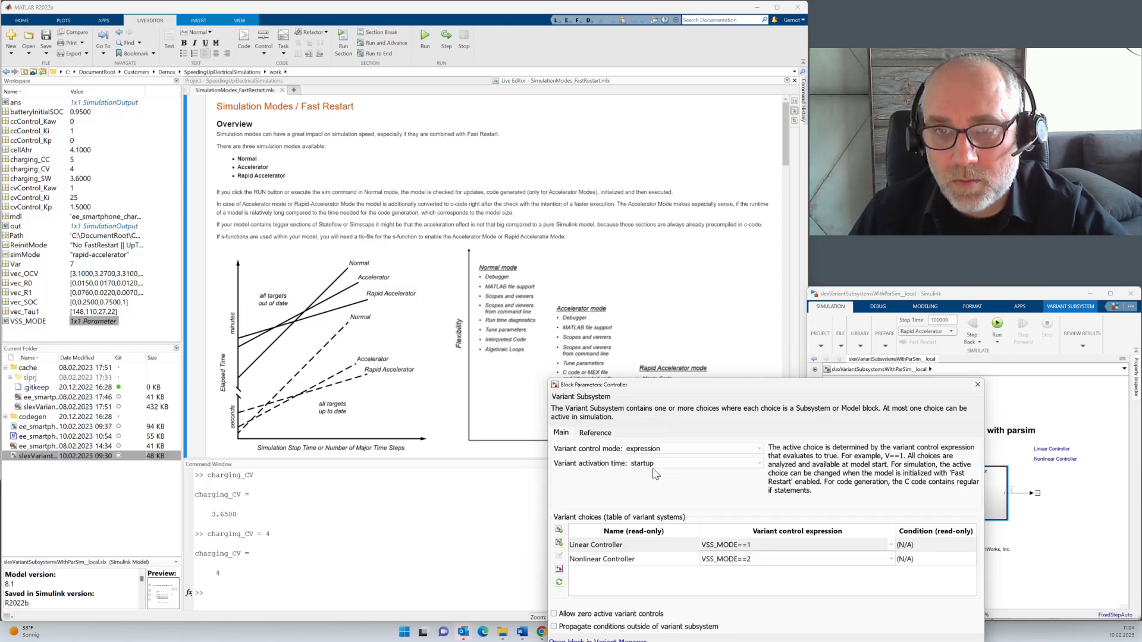
{"action": "left_click", "coordinate": [976, 386]}
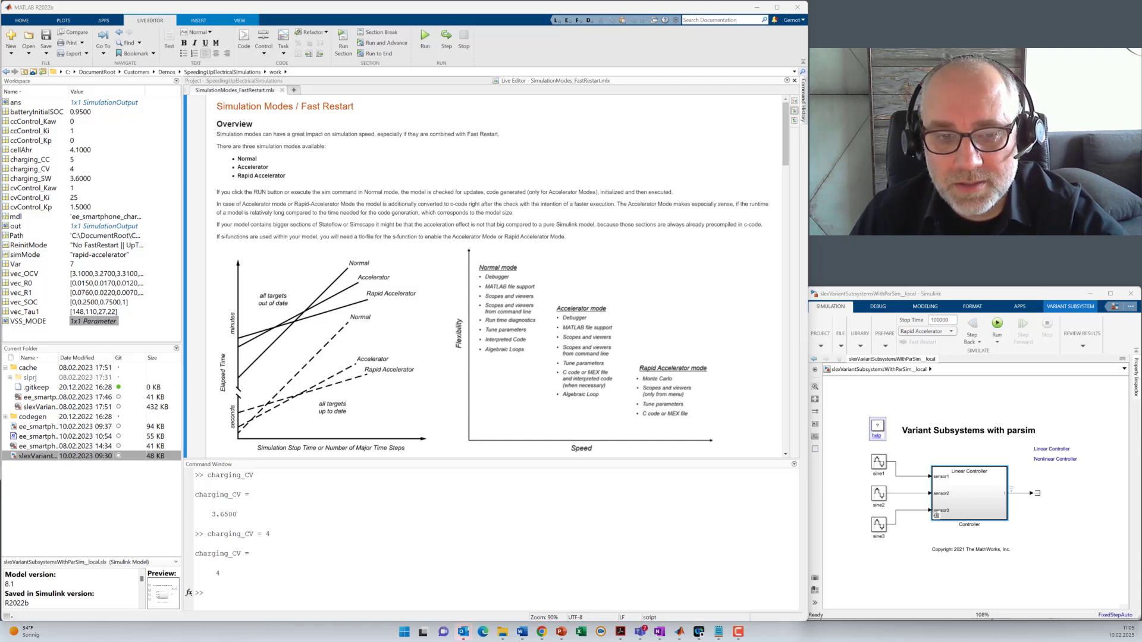
- Scroll the live script to Steps 3–4 showing the Normal, Accelerator and Rapid Accelerator timing table
{"action": "left_click", "coordinate": [787, 150]}
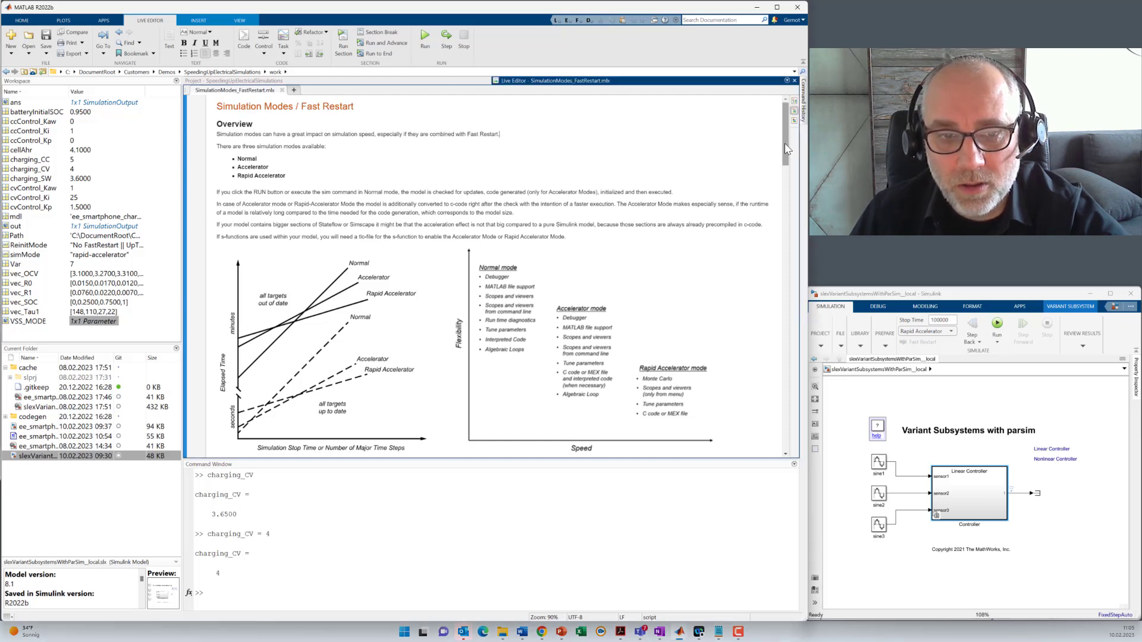
{"action": "left_click_drag", "start_coordinate": [787, 150], "coordinate": [768, 303]}
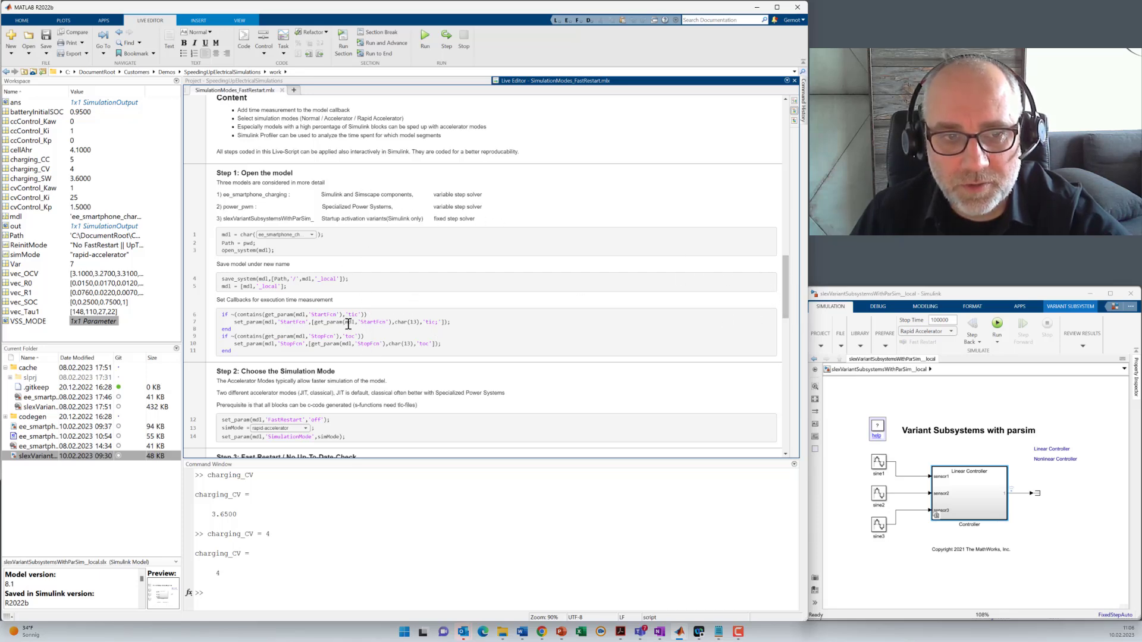
{"action": "left_click_drag", "start_coordinate": [787, 288], "coordinate": [778, 361]}
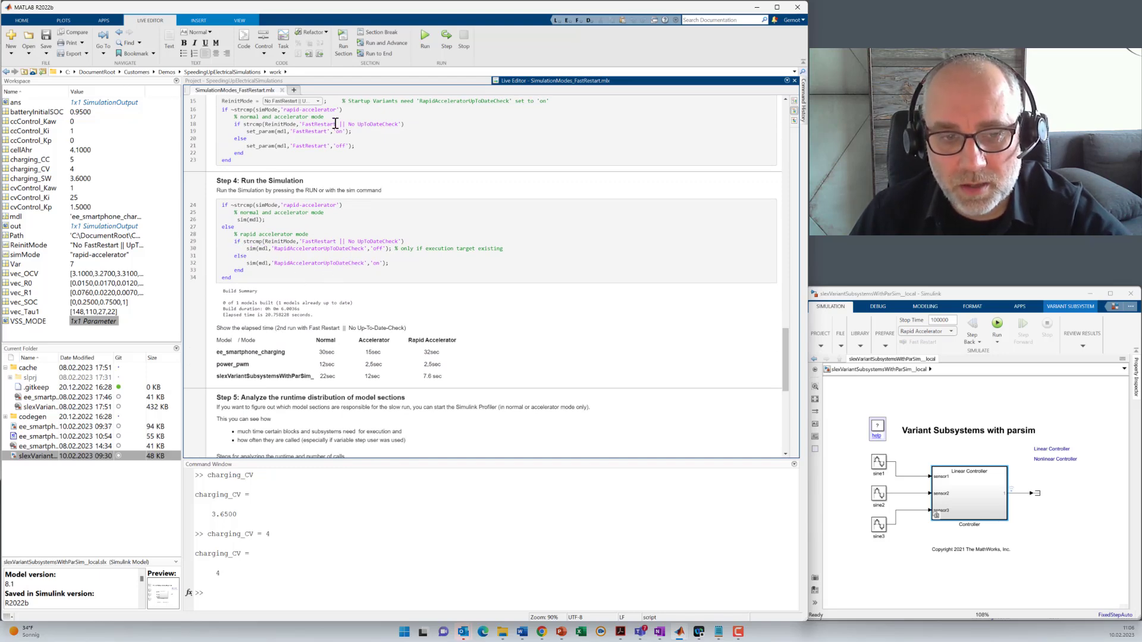
{"action": "scroll", "coordinate": [324, 114], "scroll_direction": "up", "scroll_amount": 3}
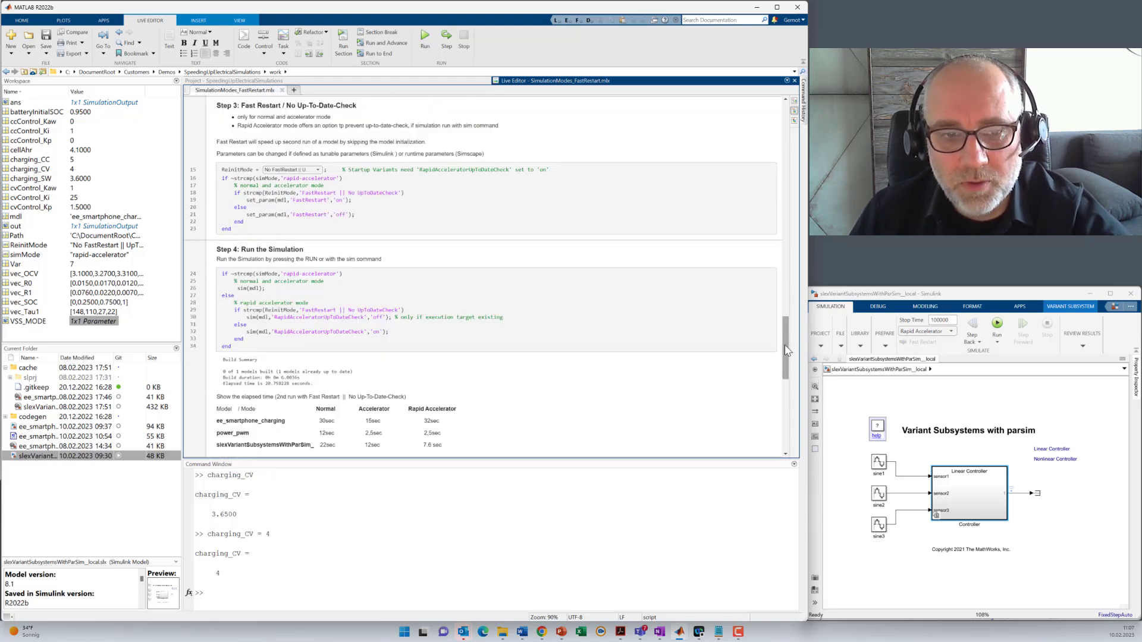